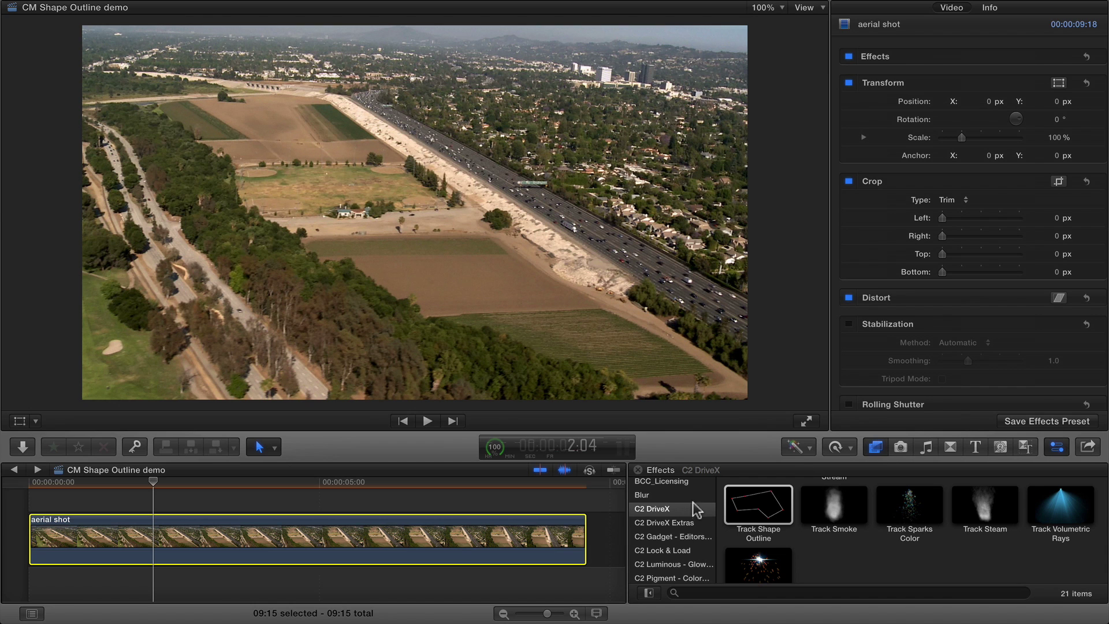
- Apply the Track Shape Outline effect from the C2 DriveX category to the aerial shot clip
scroll(840, 532, up, 3)
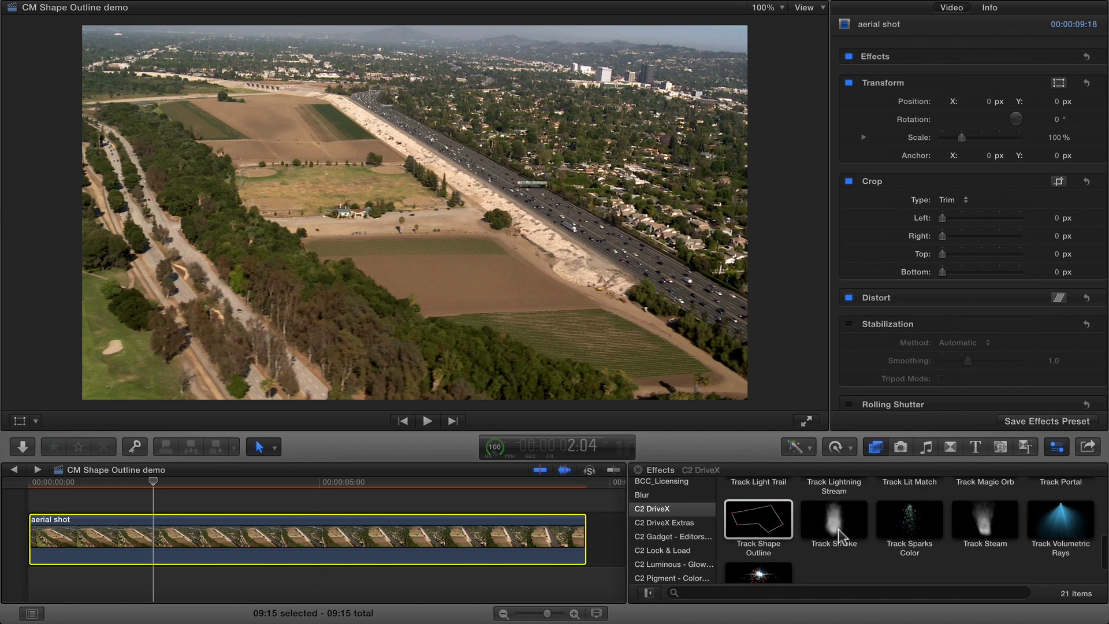
scroll(837, 532, down, 4)
scroll(758, 513, up, 1)
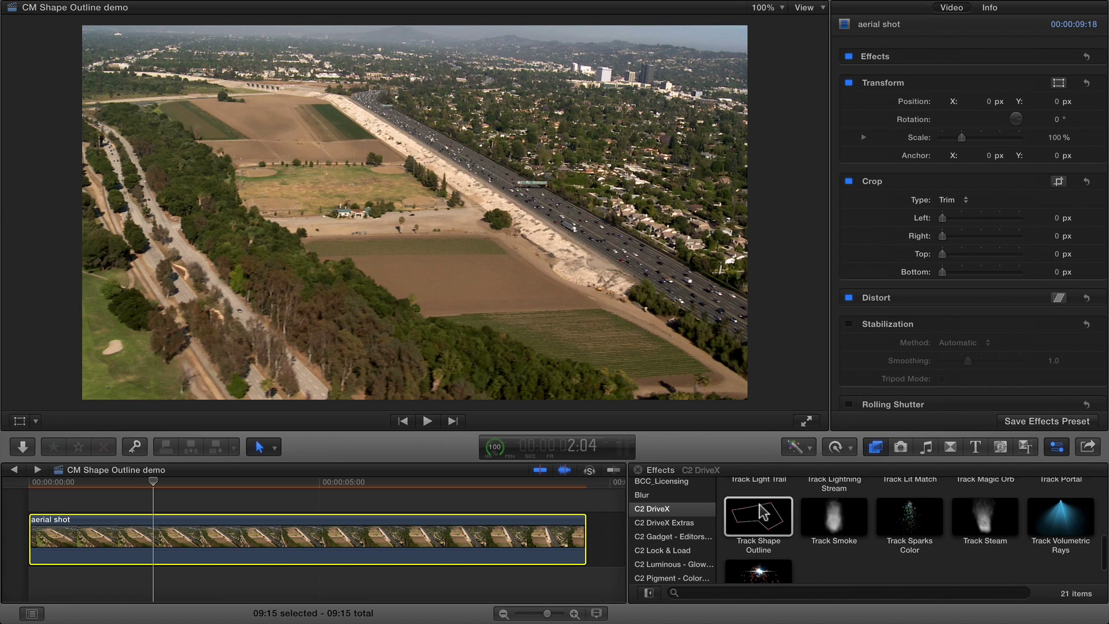
drag(759, 520, 240, 534)
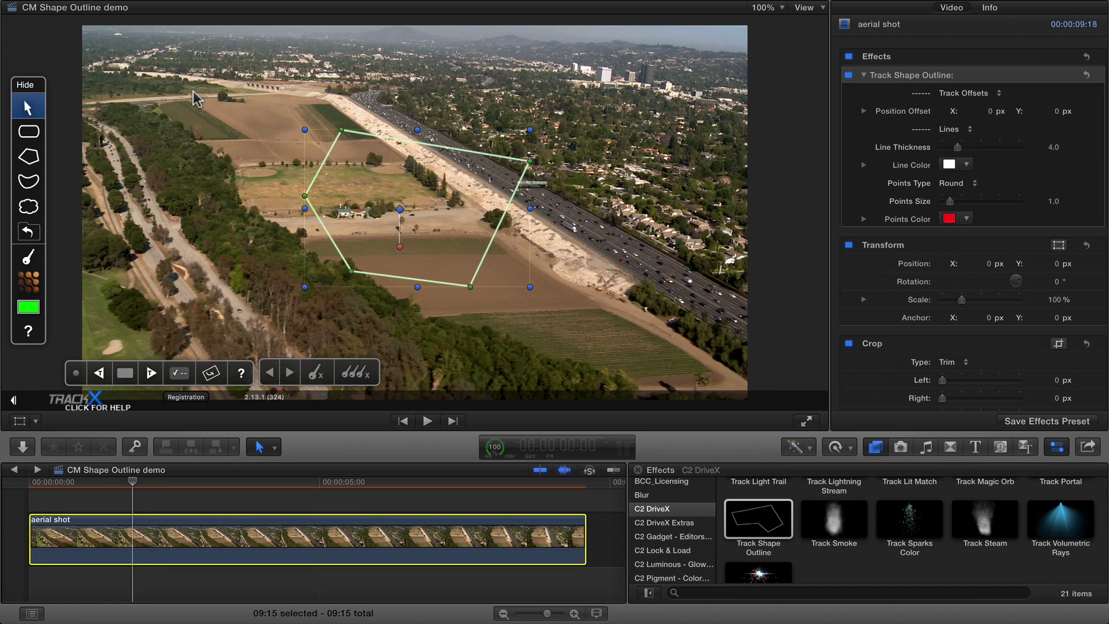
- Outline the fields beside the freeway with a closed polygon on the clip's first frame, and track it forward through the clip
key(Home)
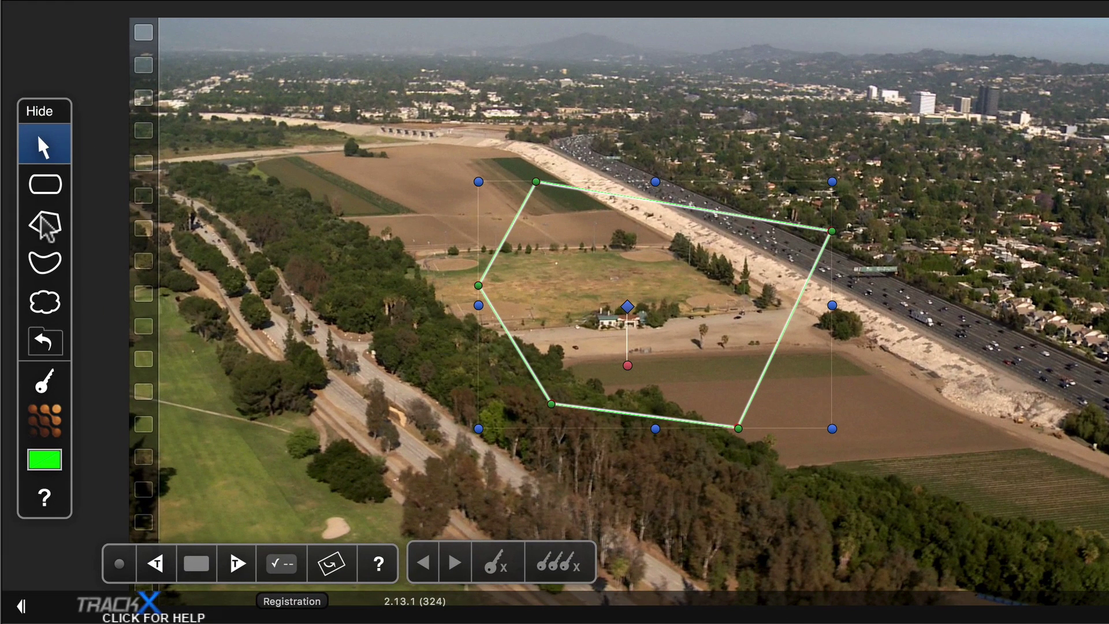
click(51, 224)
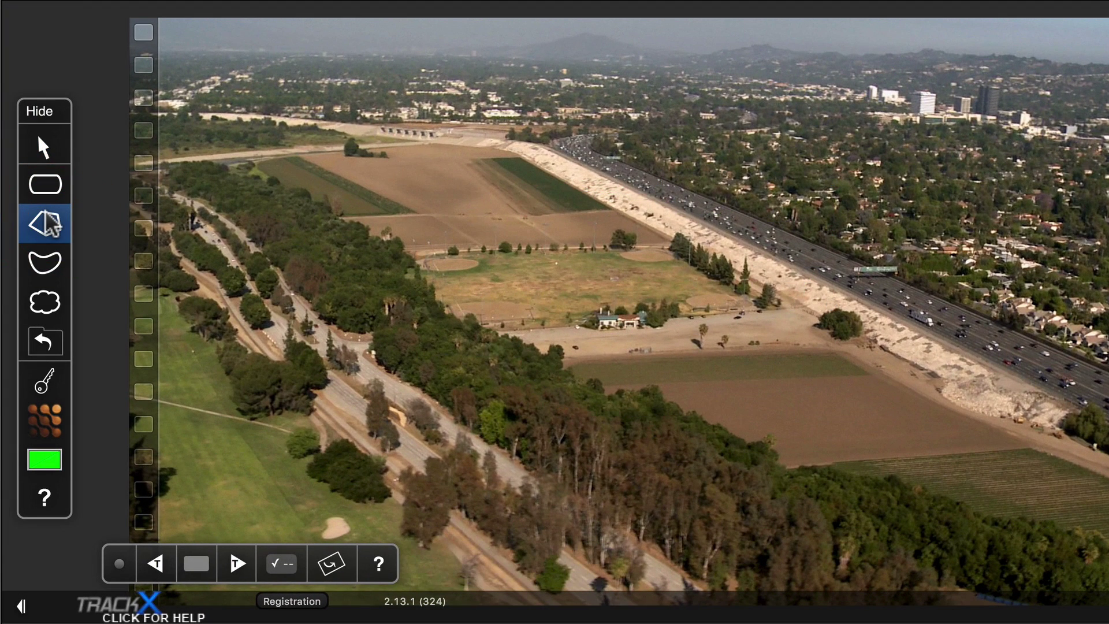
click(252, 165)
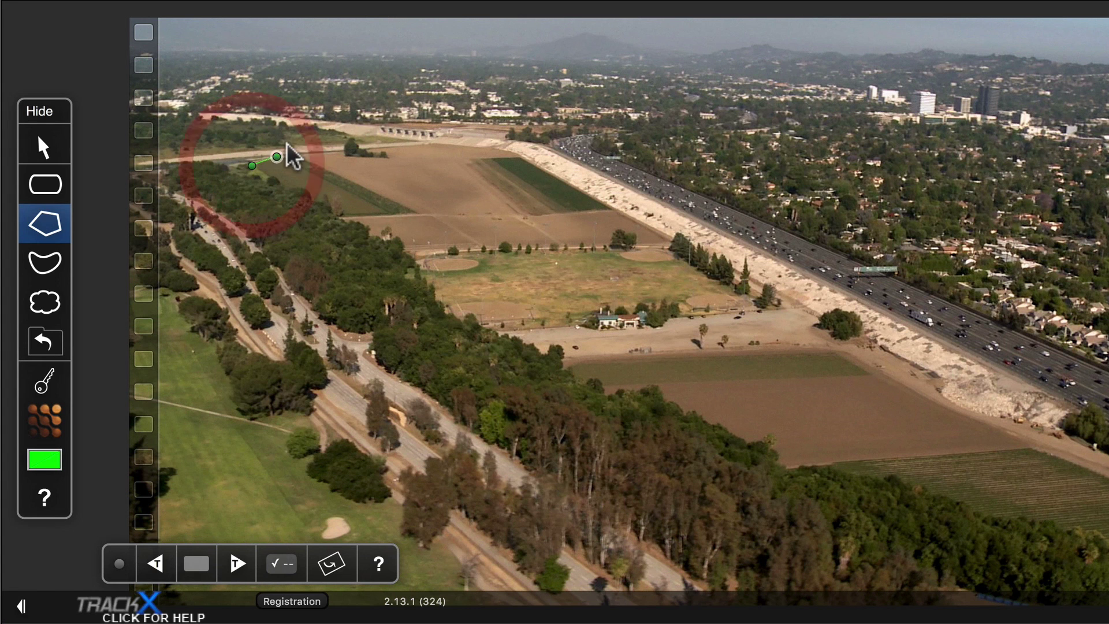
click(297, 152)
click(434, 142)
click(517, 151)
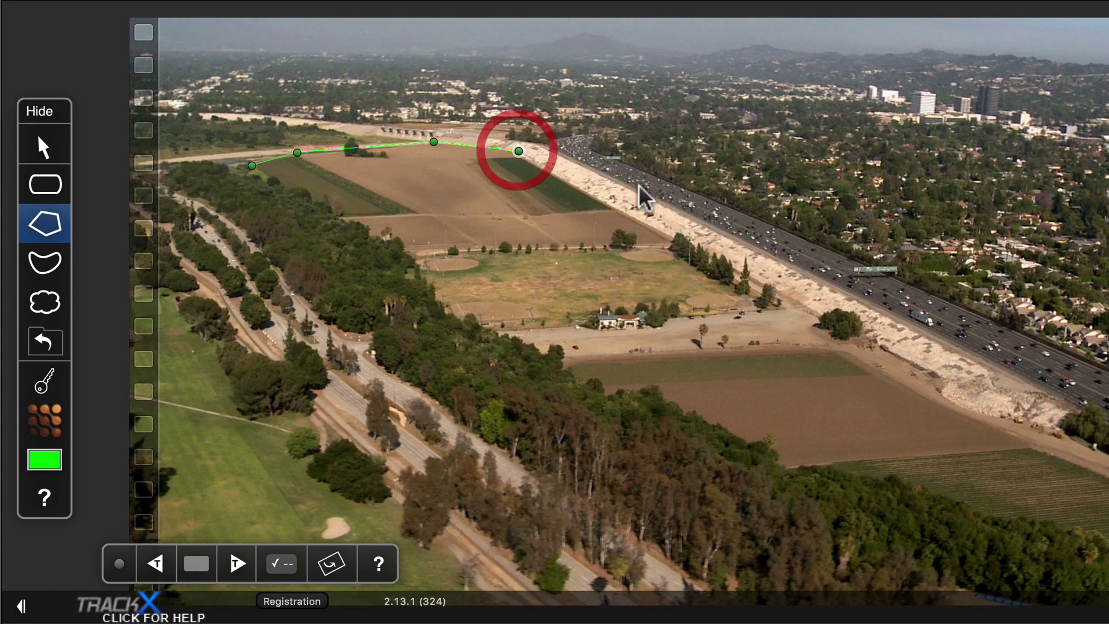
click(882, 349)
click(562, 358)
click(454, 320)
click(411, 248)
click(280, 176)
click(252, 167)
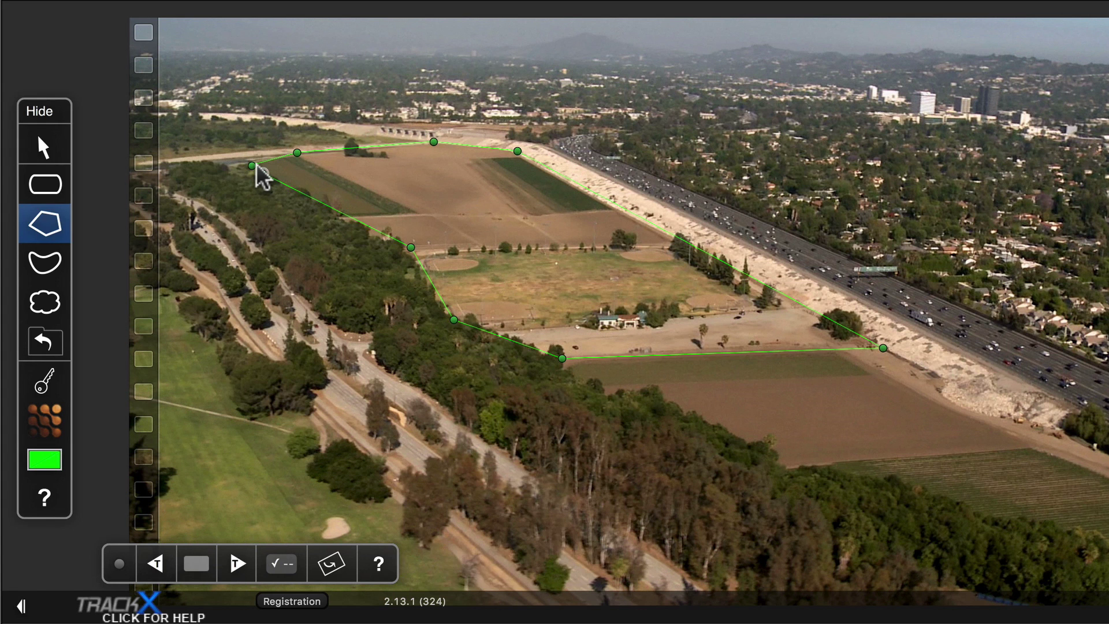
click(254, 166)
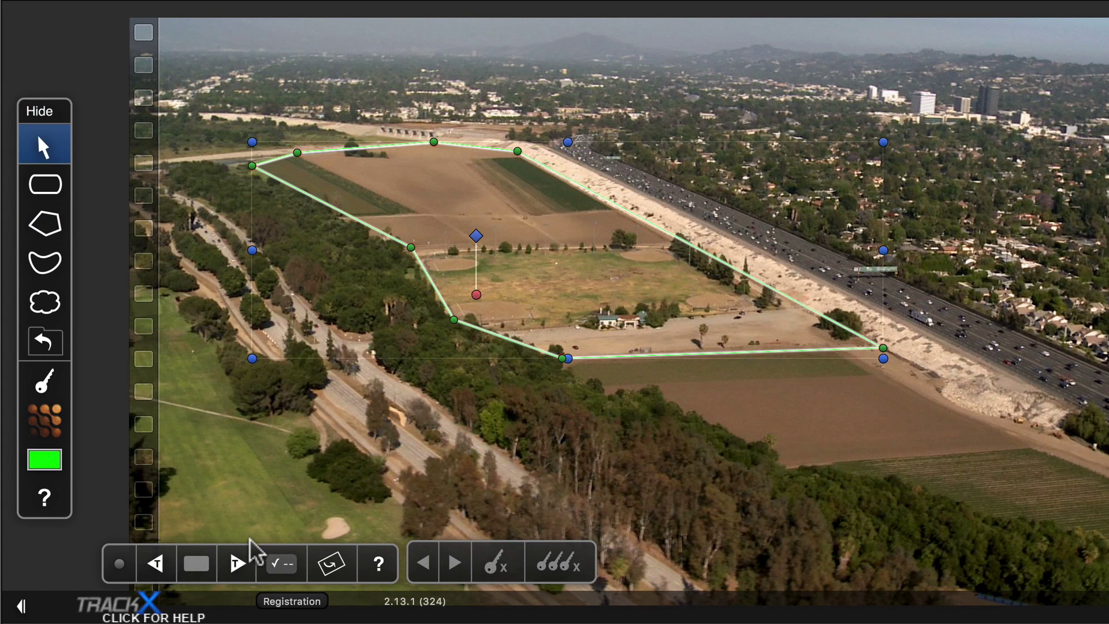
click(238, 563)
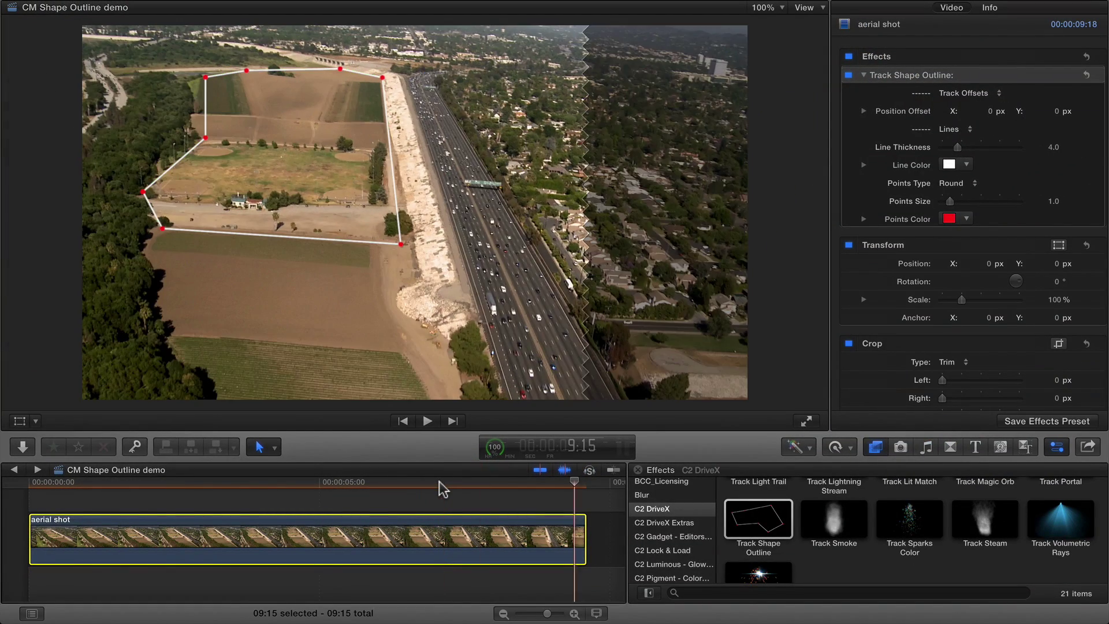
- On the clip's last frame, realign the outline's lower freeway-side corner and two upper tree-side points with the field edges, and play back the result
key(Left)
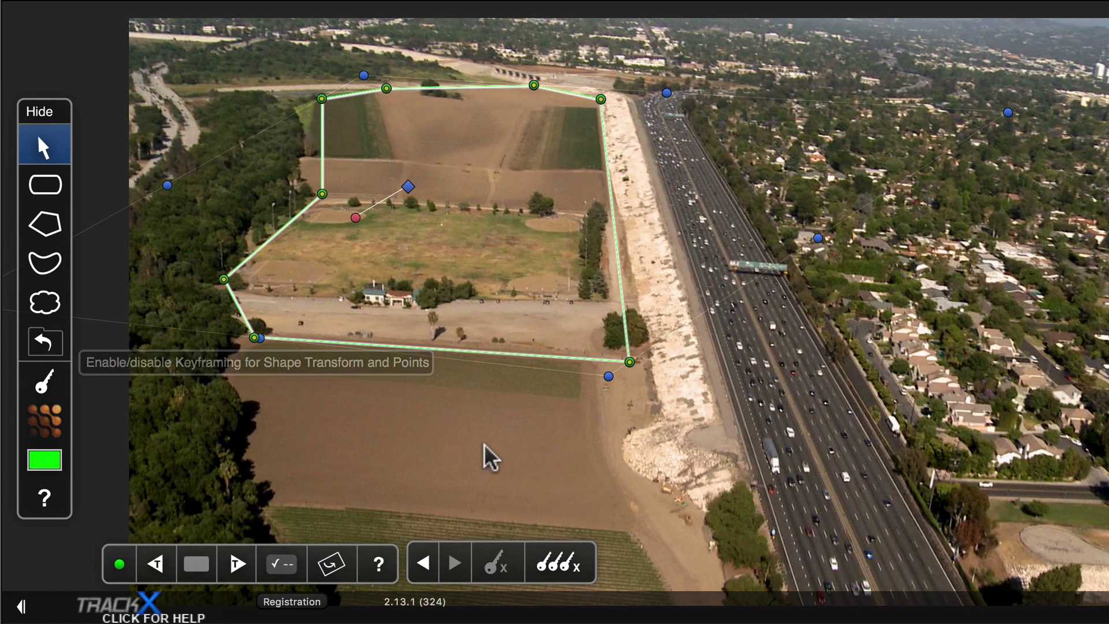
drag(626, 356, 653, 363)
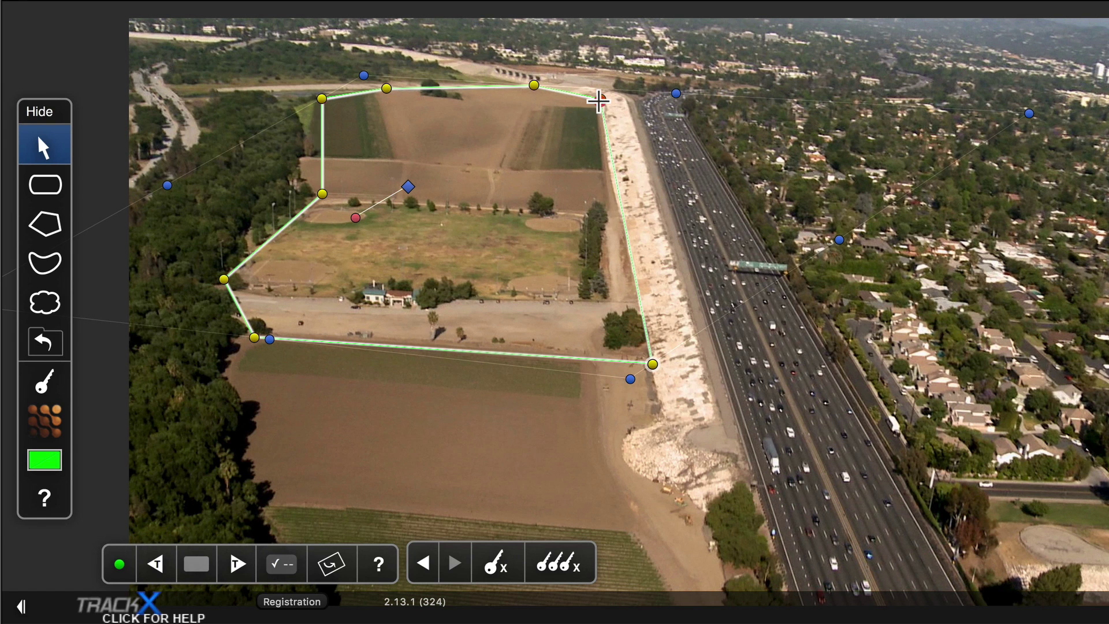
drag(322, 99, 295, 105)
drag(322, 193, 311, 194)
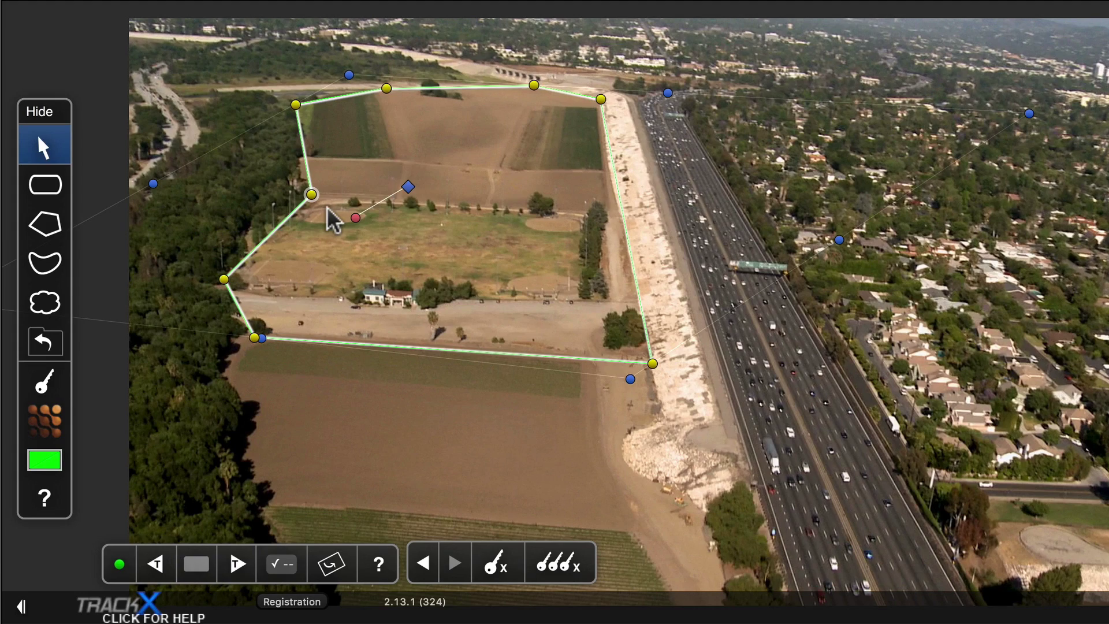
key(space)
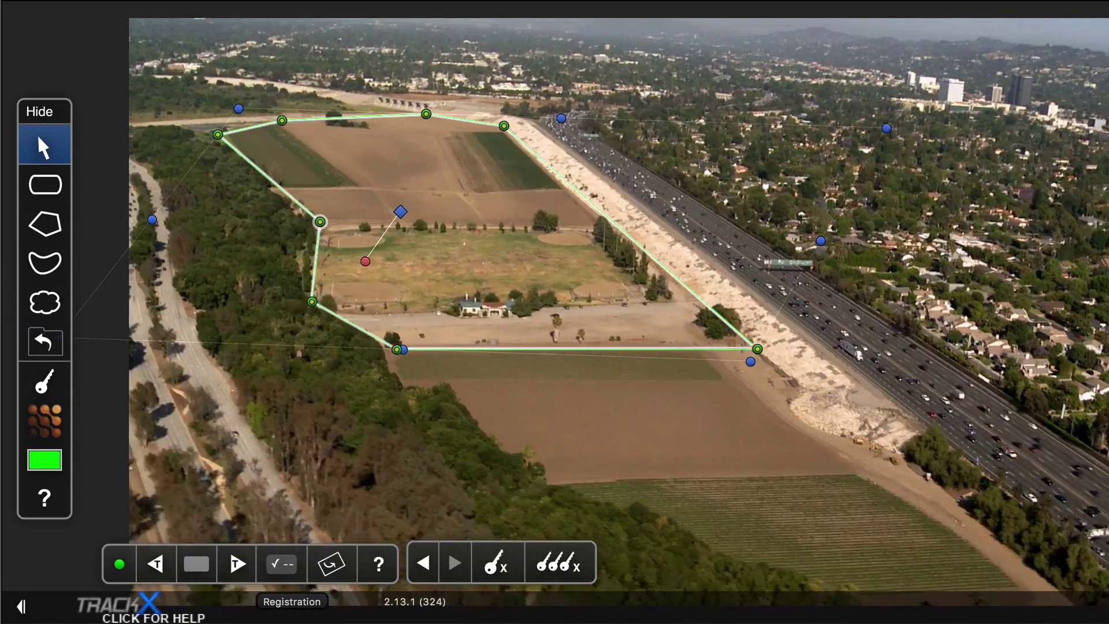
key(space)
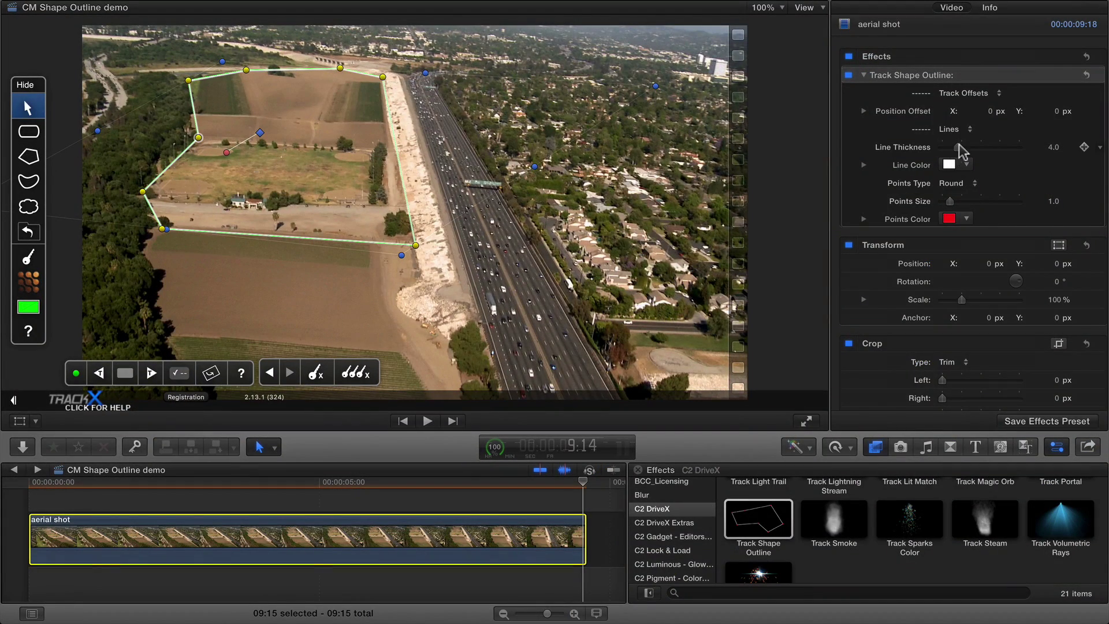
- Set the outline's line thickness to 15.0 and look through the Line Color and Points Type options
drag(959, 148, 1018, 148)
click(949, 164)
drag(941, 153, 879, 176)
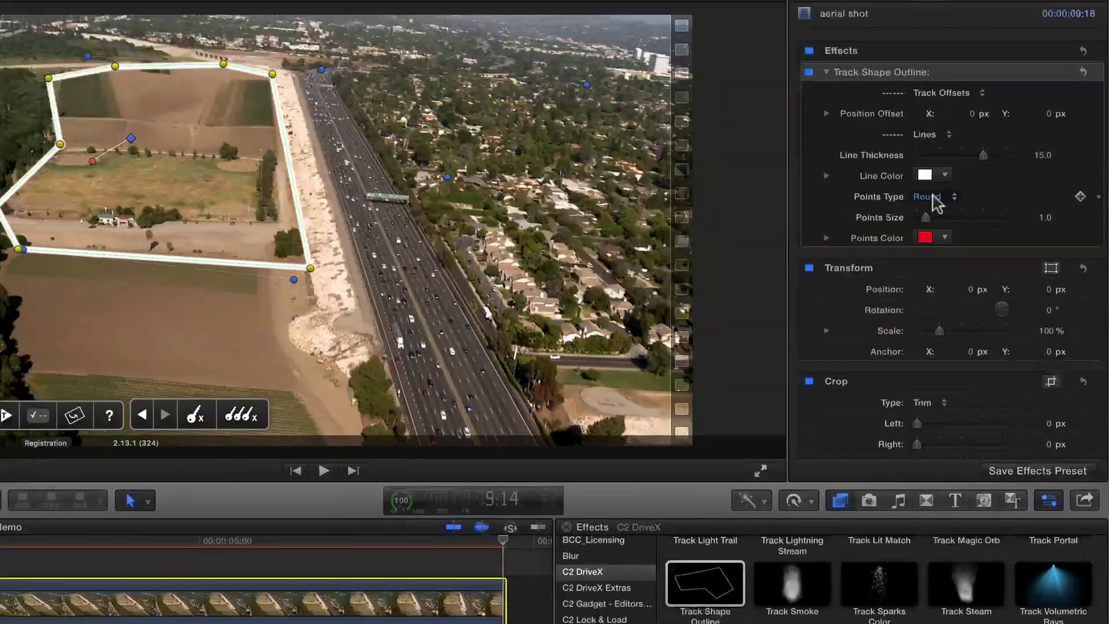
click(953, 183)
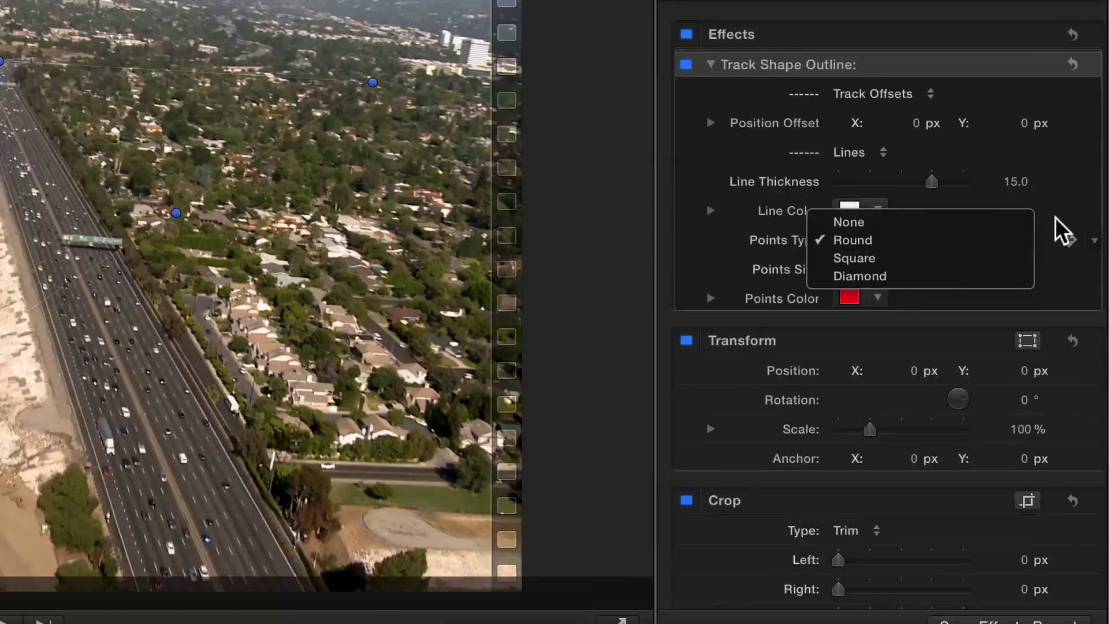
click(1042, 246)
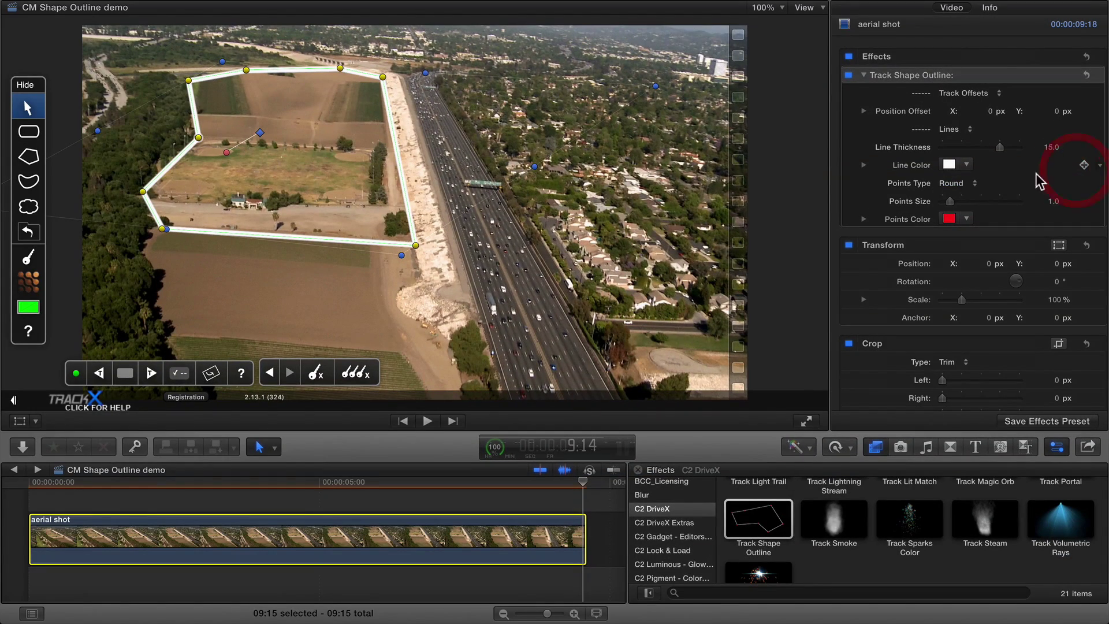
- Style the outline's points as Diamond with a size of 0.96 and a green color
drag(972, 206, 980, 205)
click(976, 185)
click(968, 194)
click(968, 192)
click(964, 194)
click(951, 218)
drag(948, 213, 978, 178)
mouse_move(950, 218)
mouse_down()
mouse_move(924, 180)
mouse_move(912, 184)
mouse_move(954, 201)
mouse_up()
- Turn the on-screen shape controls off and back on to examine the clean outline
click(409, 240)
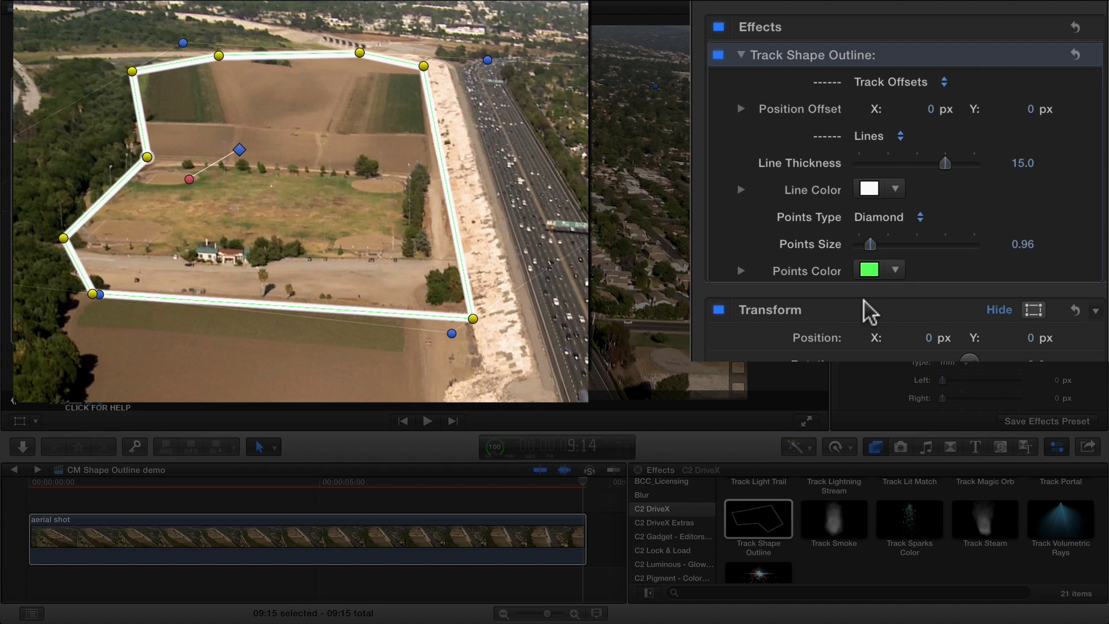
click(882, 312)
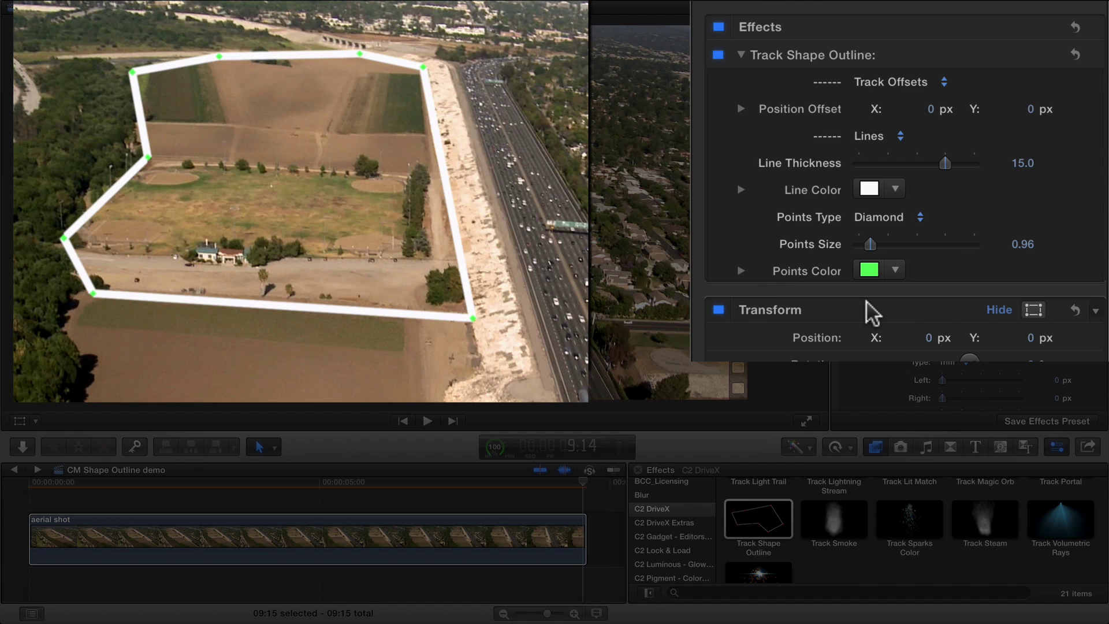
click(887, 56)
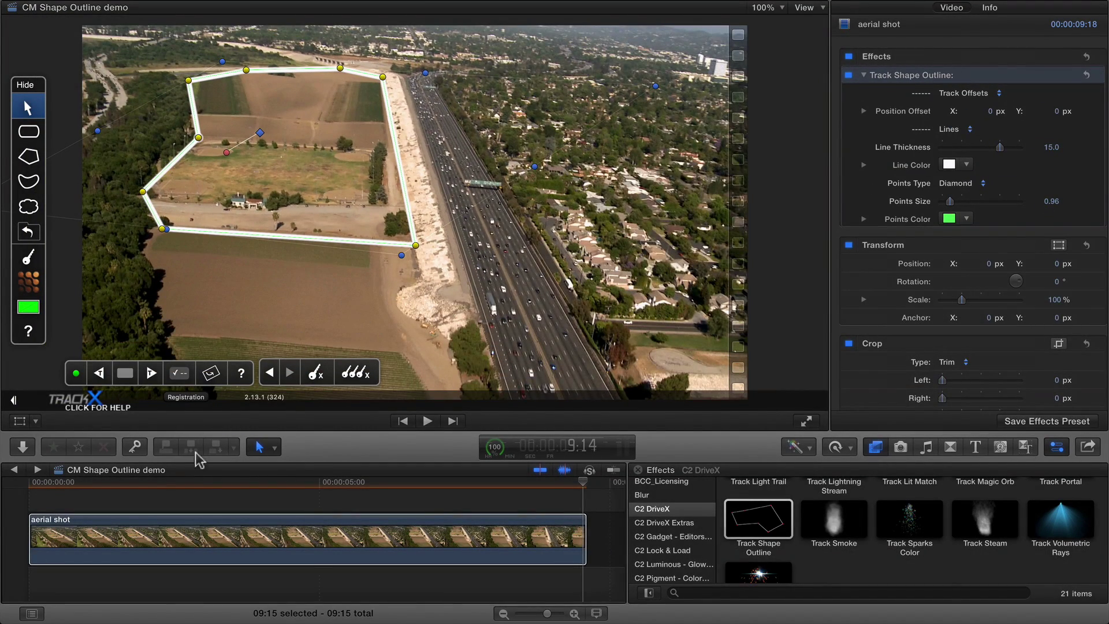
- Play back the styled outline from the middle of the clip to its end
click(346, 483)
key(space)
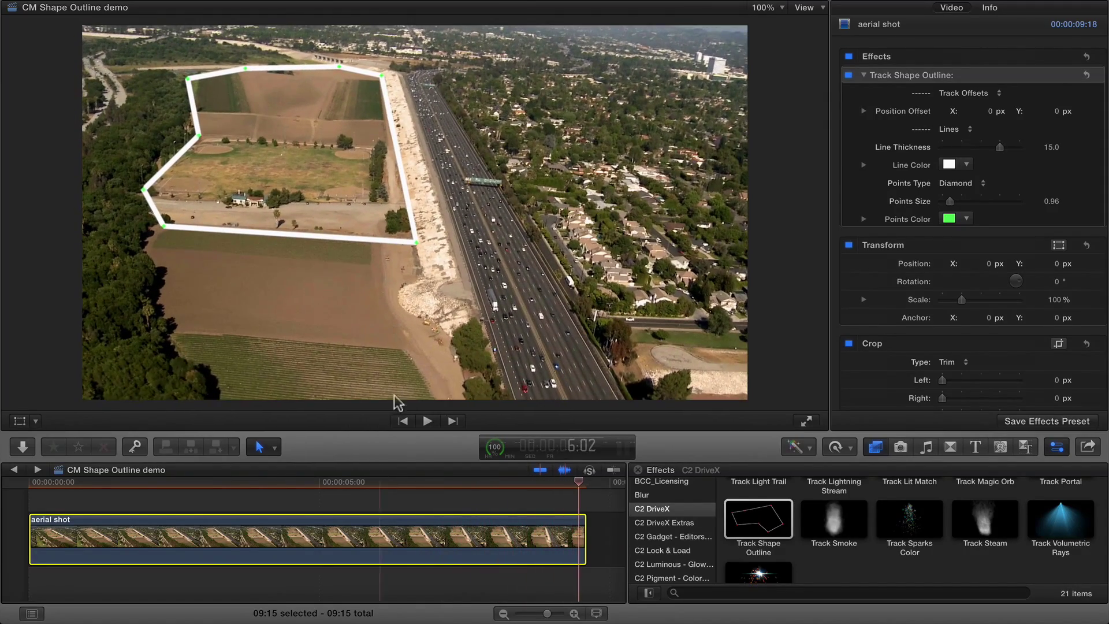
key(space)
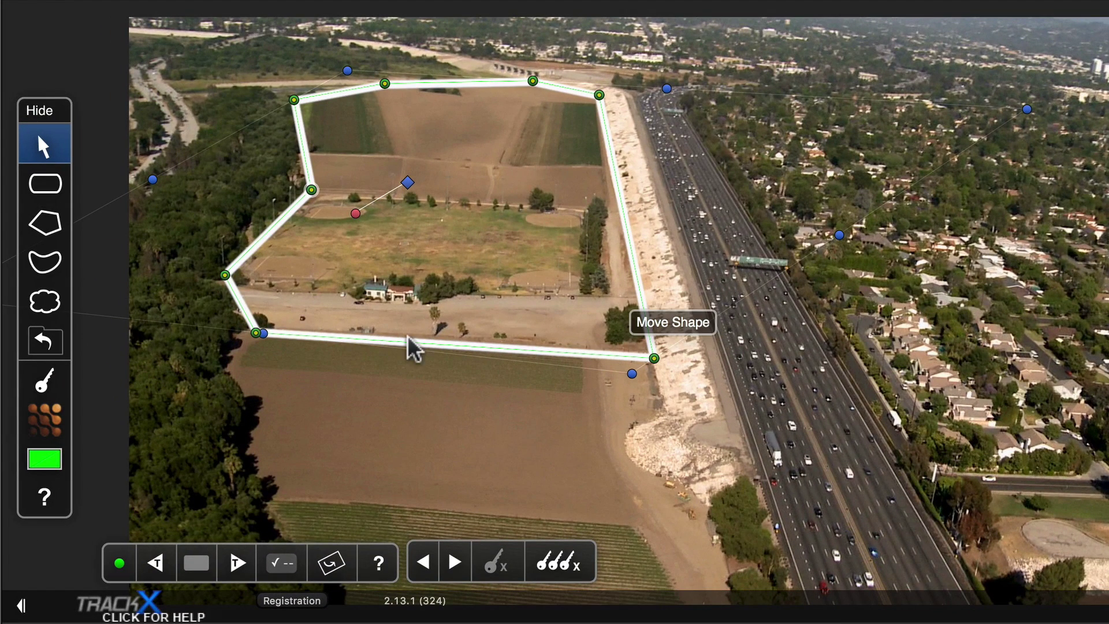
- Set Motion Blur to Low Quality in the shape's tracking options
click(282, 563)
click(818, 501)
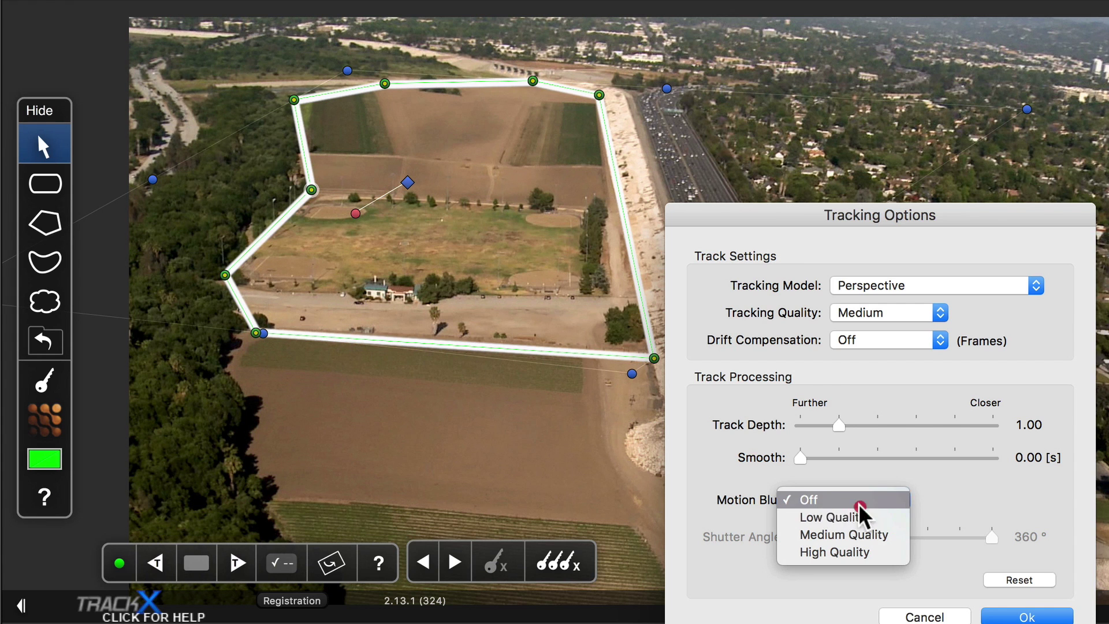
click(892, 516)
click(1054, 613)
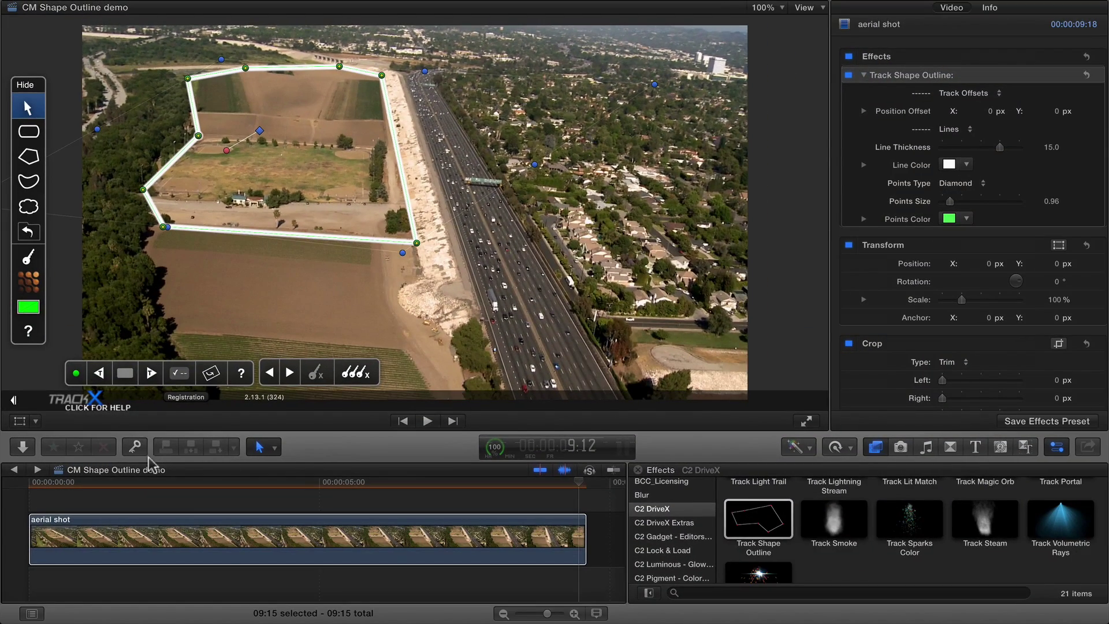
- Play back the tracked outline from near the clip's start, and review the Background render setting in the Playback preferences
click(84, 481)
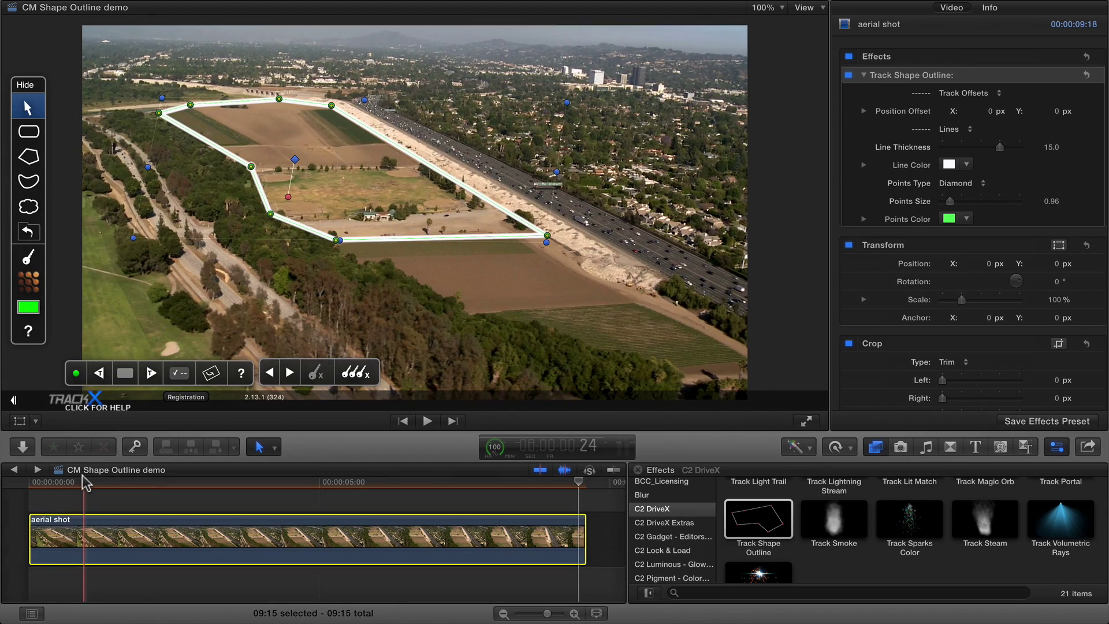
key(space)
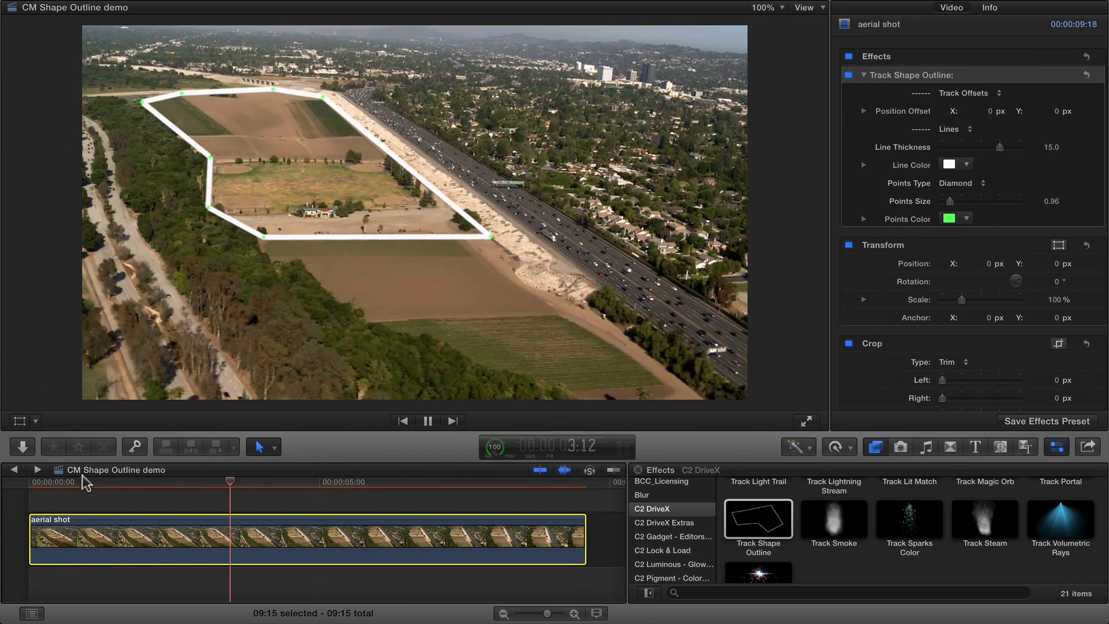
key(space)
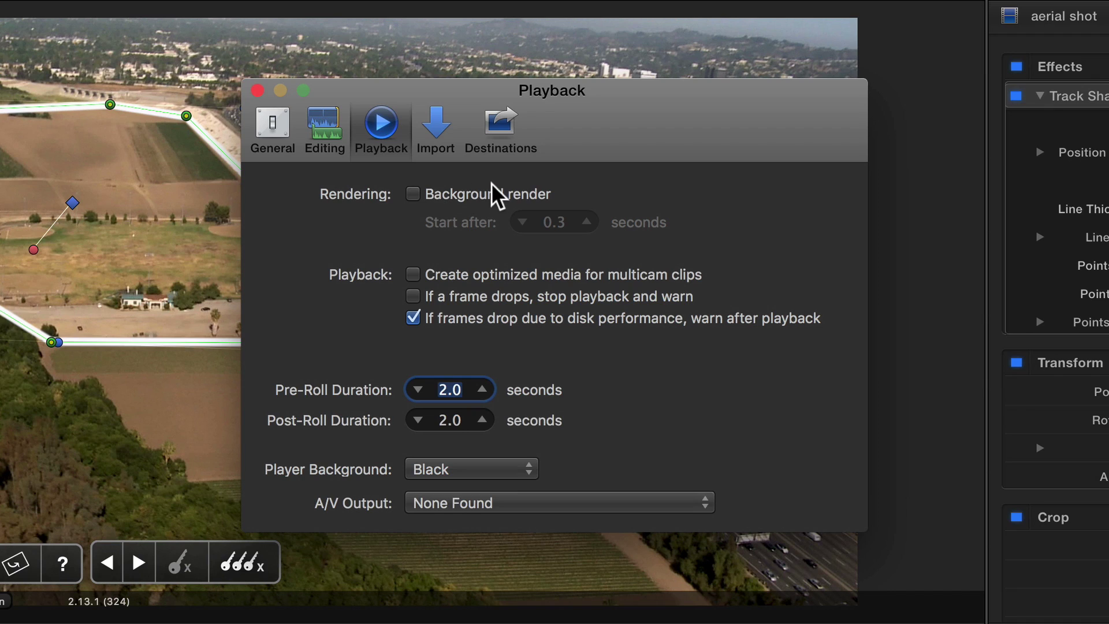
click(258, 91)
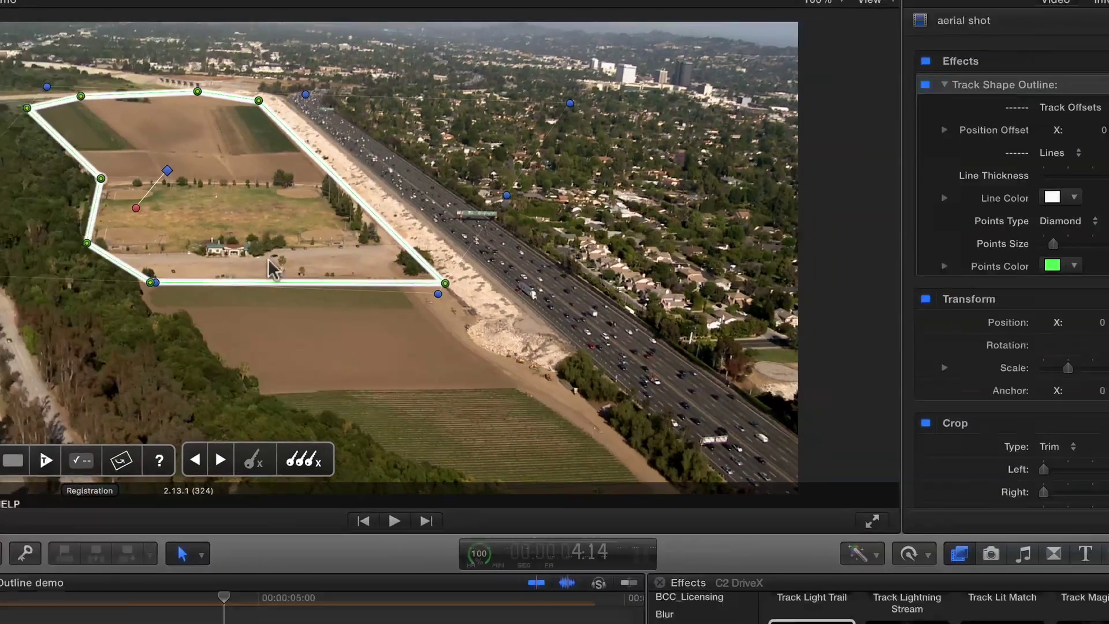